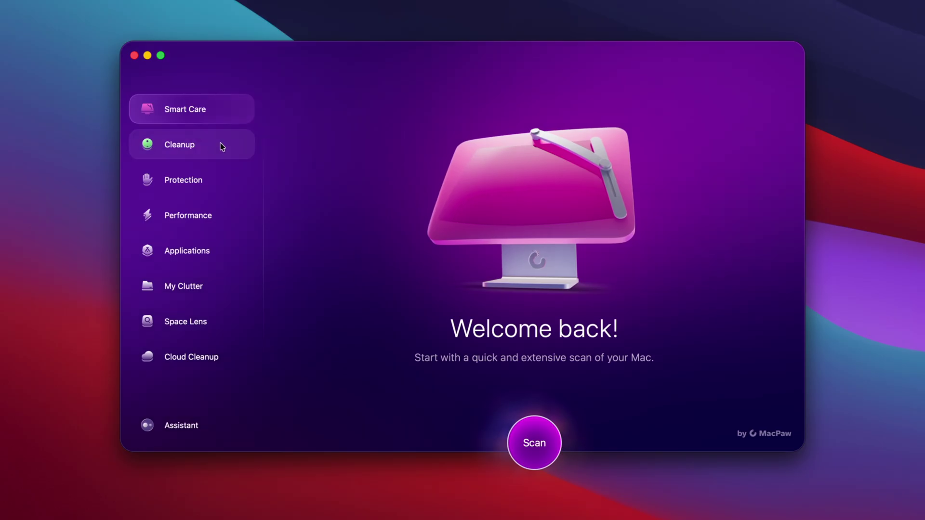
View the Cleanup and Protection modules, then open System Junk in CleanMyMac X
{"action": "left_click", "coordinate": [194, 146]}
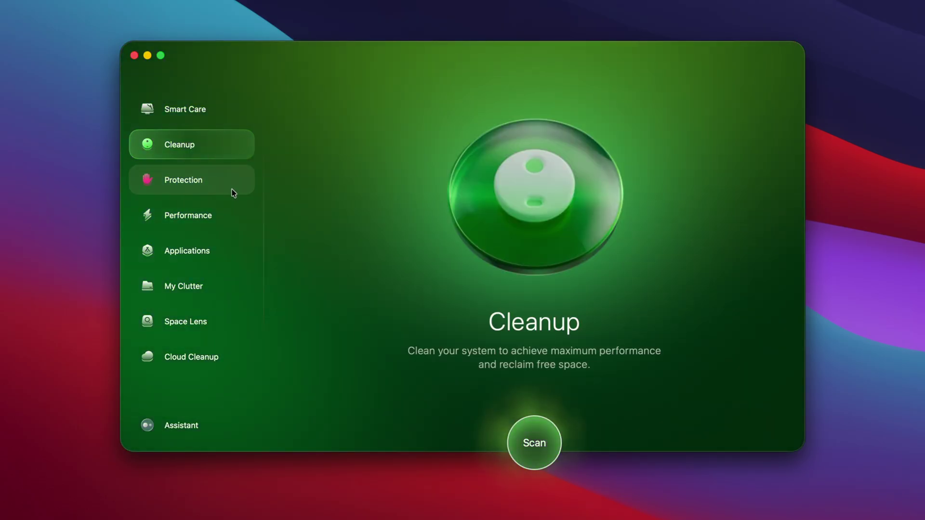
{"action": "left_click", "coordinate": [233, 192]}
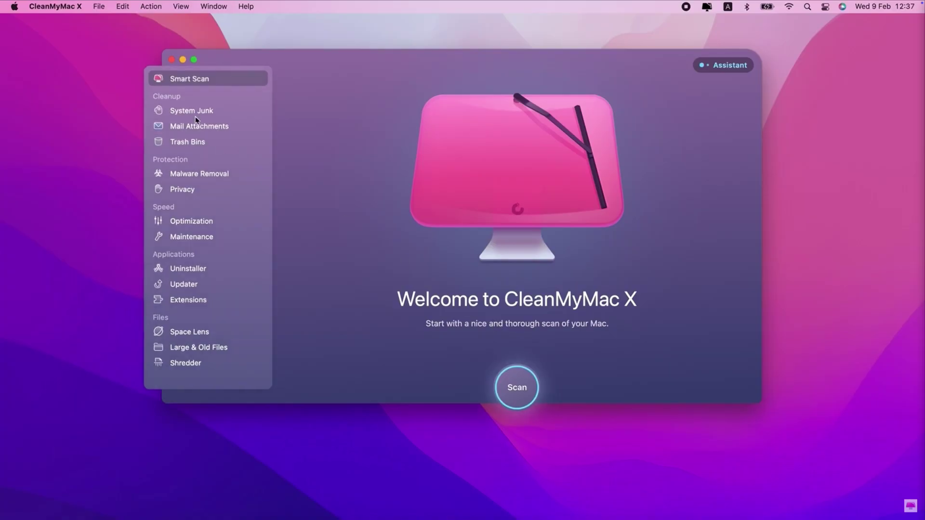
{"action": "left_click", "coordinate": [189, 110]}
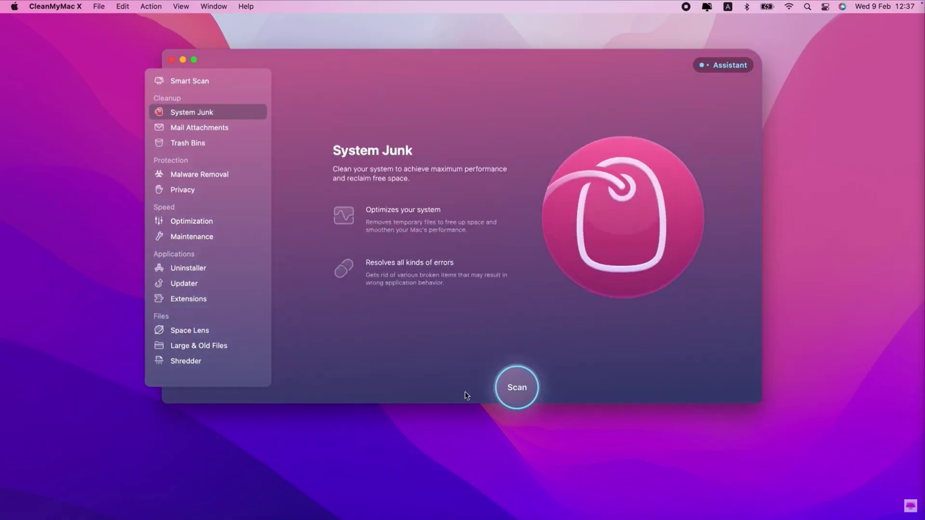
Start a System Junk scan in CleanMyMac X
{"action": "left_click", "coordinate": [516, 396]}
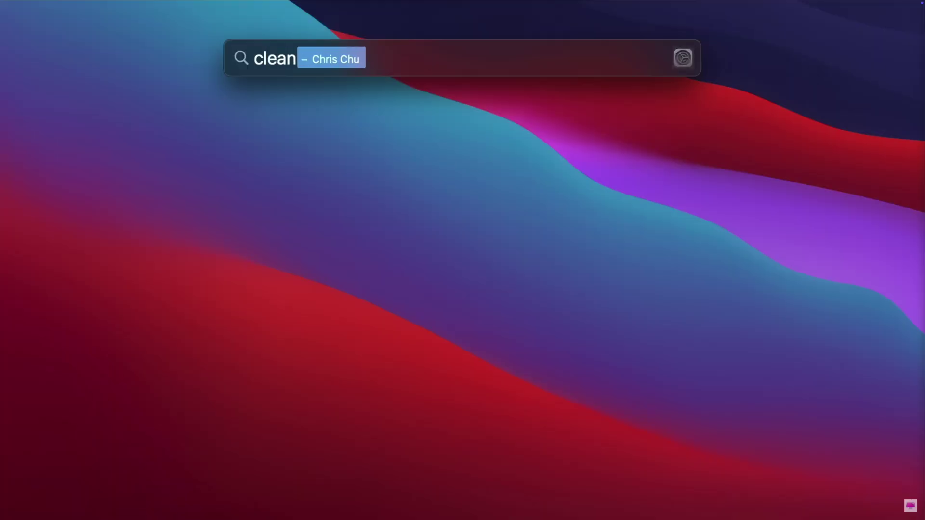
Launch CleanMyMac X and show all 8 Maintenance tasks
{"action": "key", "text": "Return"}
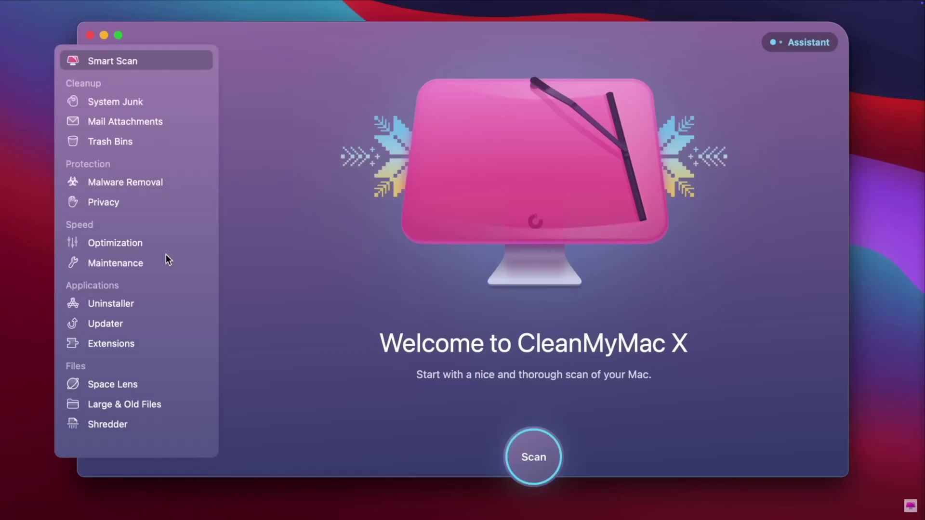
{"action": "left_click", "coordinate": [124, 268]}
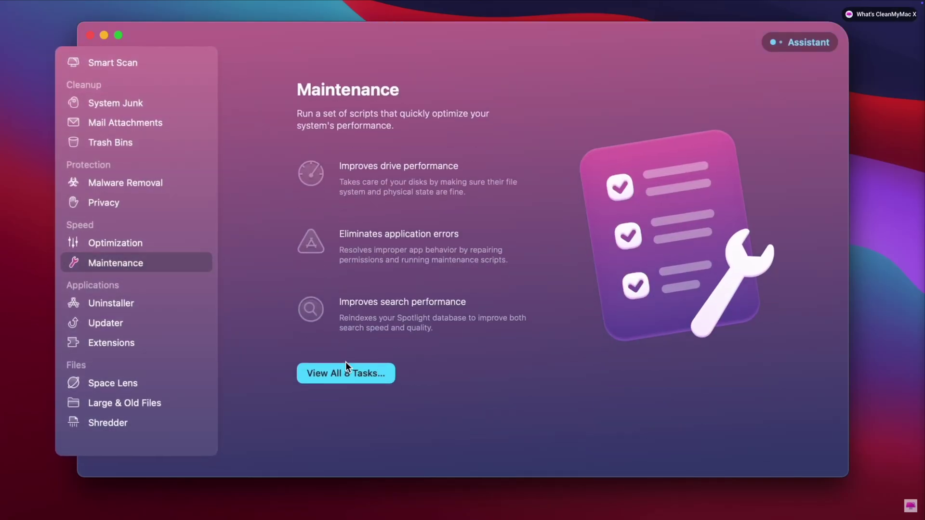
{"action": "left_click", "coordinate": [349, 369]}
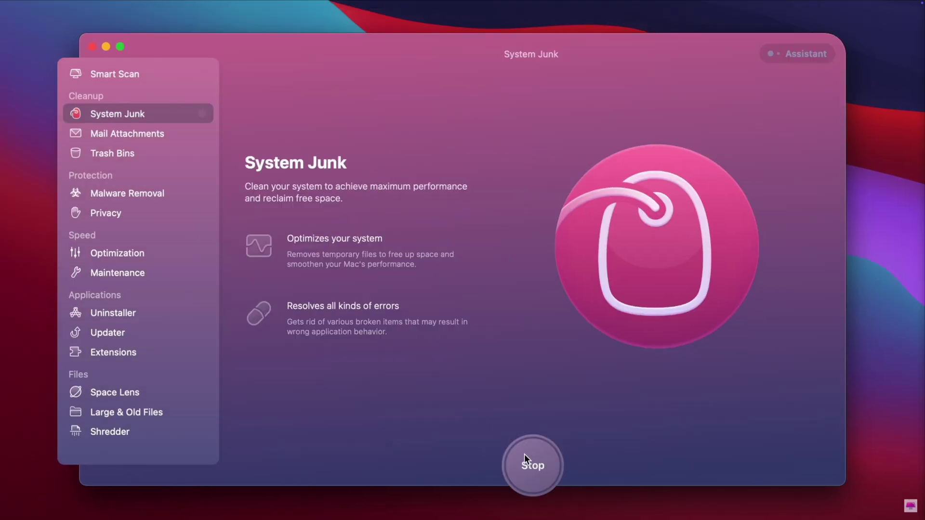
Review the System Junk details with Downloads included, then scan Large & Old Files
{"action": "left_click", "coordinate": [524, 455]}
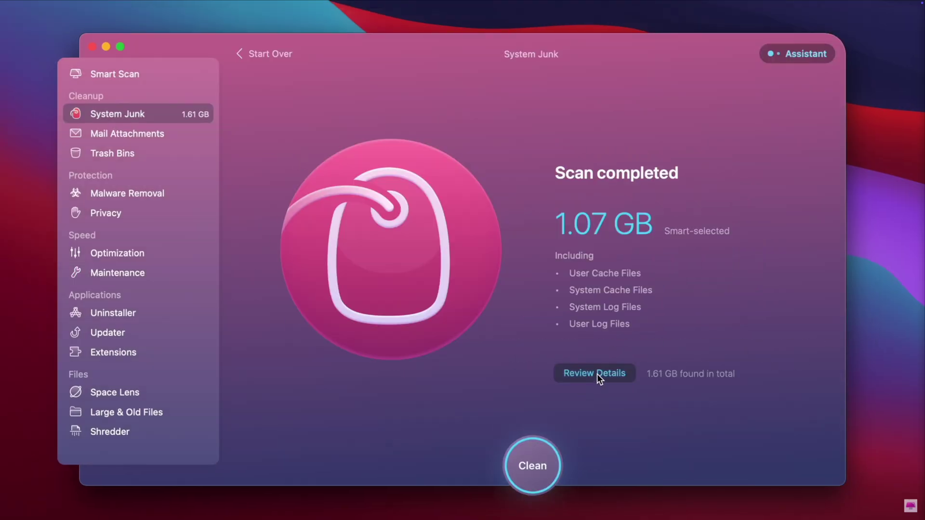
{"action": "left_click", "coordinate": [596, 376]}
{"action": "left_click", "coordinate": [244, 201]}
{"action": "key", "text": "Return"}
{"action": "left_click", "coordinate": [244, 158]}
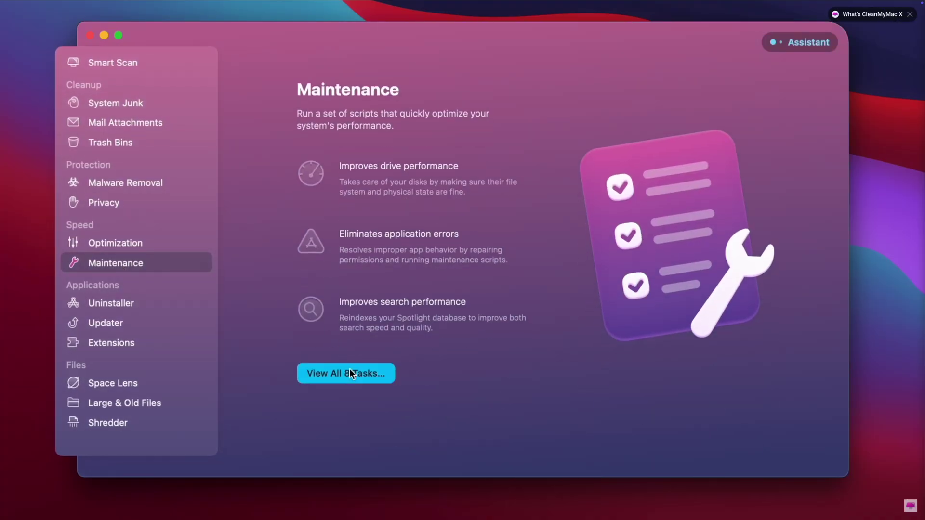
{"action": "left_click", "coordinate": [349, 369]}
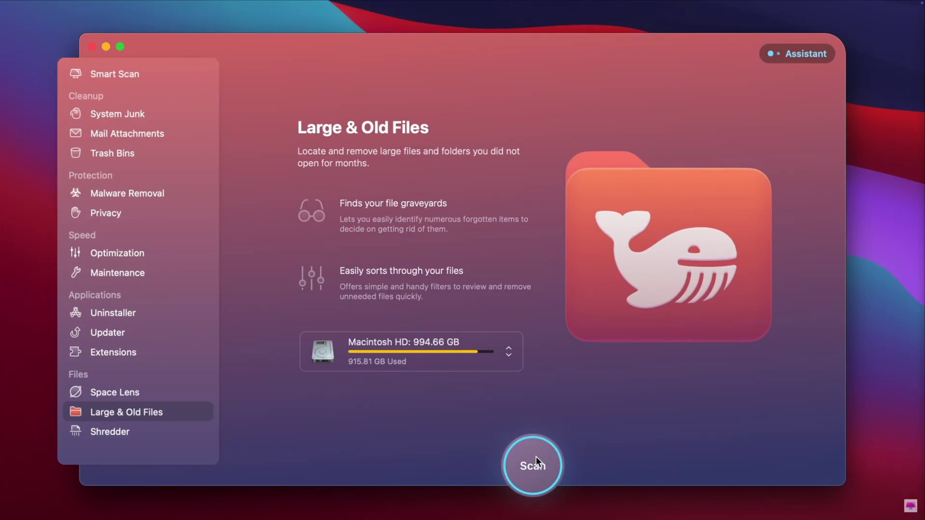
{"action": "left_click", "coordinate": [535, 456]}
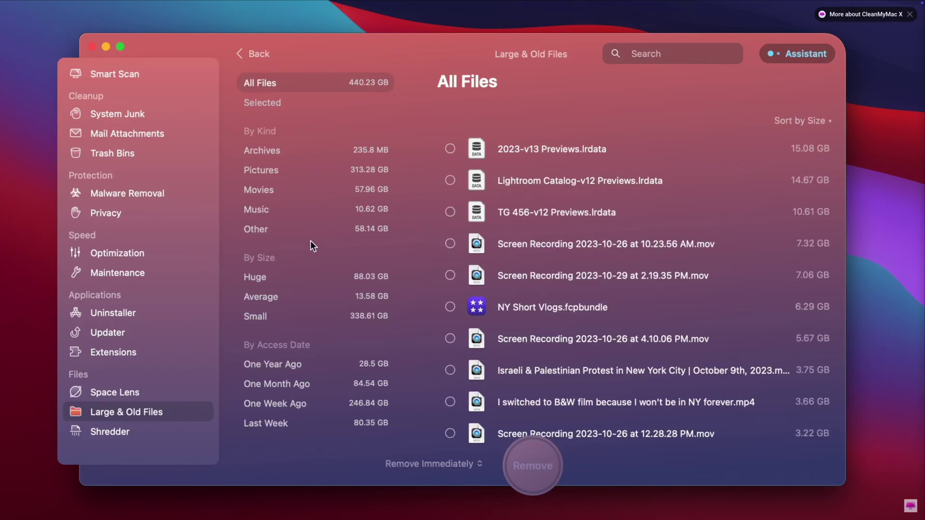
Filter large and old files by Archives and Pictures, then by One Year Ago and One Month Ago
{"action": "left_click", "coordinate": [264, 152]}
{"action": "left_click", "coordinate": [268, 171]}
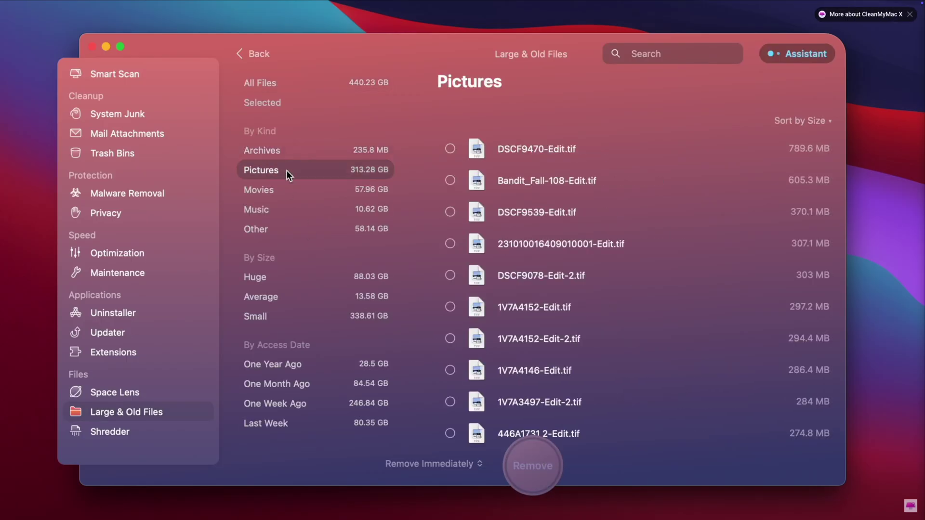
{"action": "left_click", "coordinate": [293, 359]}
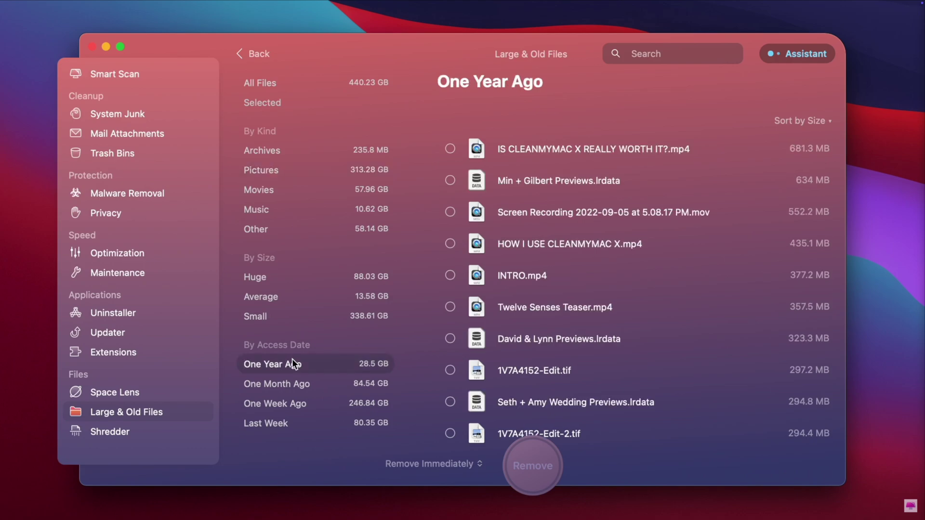
{"action": "left_click", "coordinate": [296, 384]}
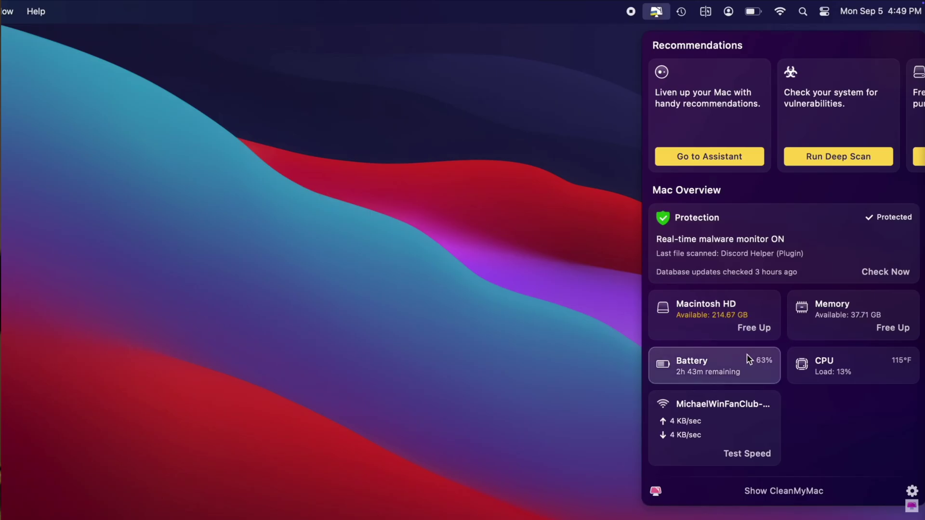
Show the detailed battery information from the CleanMyMac X menu-bar panel
{"action": "left_click", "coordinate": [723, 374]}
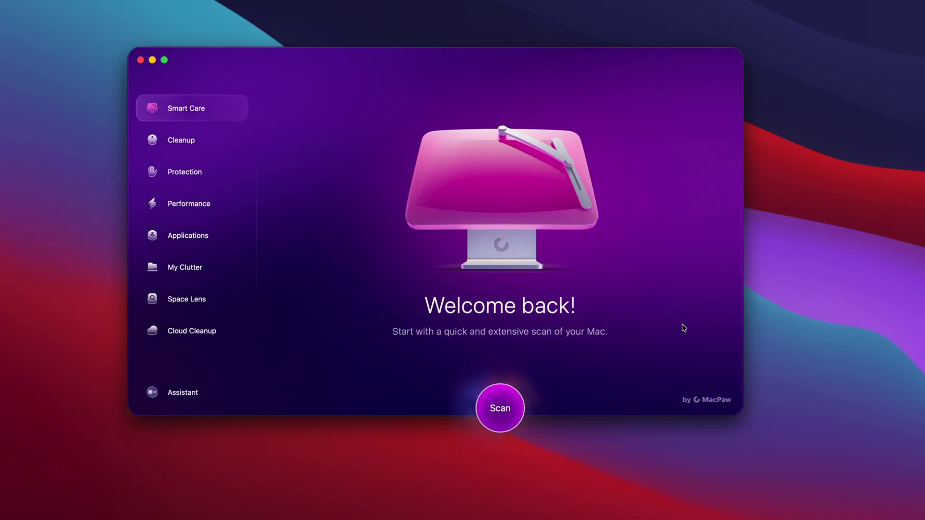
Browse Cleanup, Protection, Performance and Applications, then scan and review the 8 GB System Junk
{"action": "left_click", "coordinate": [194, 140]}
{"action": "left_click", "coordinate": [229, 183]}
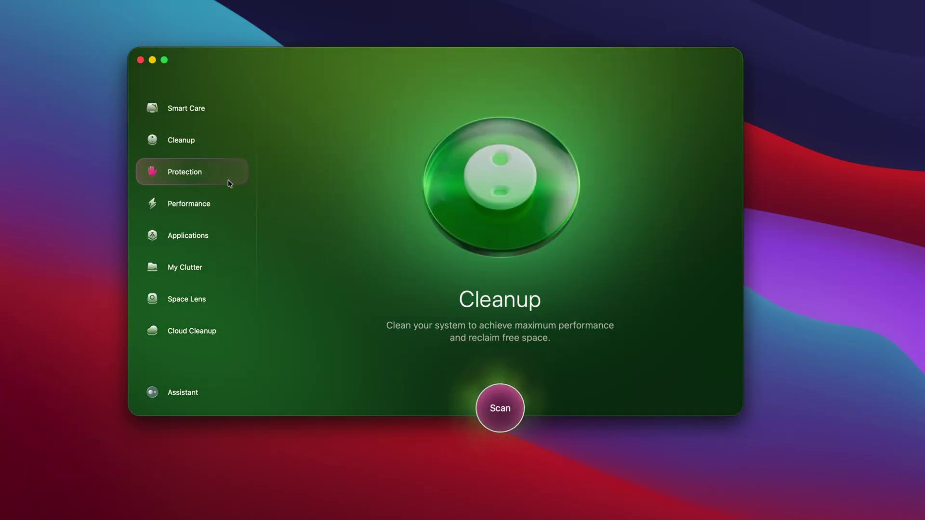
{"action": "left_click", "coordinate": [230, 202]}
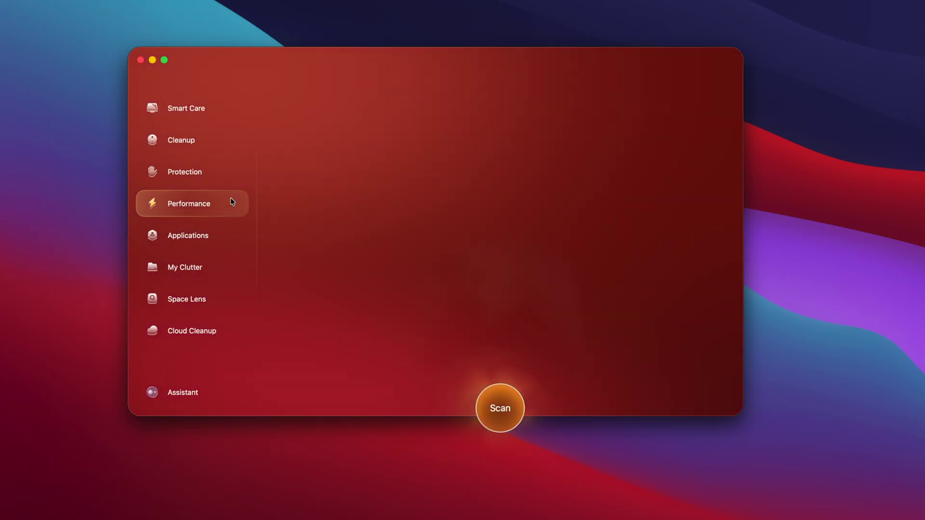
{"action": "left_click", "coordinate": [233, 238]}
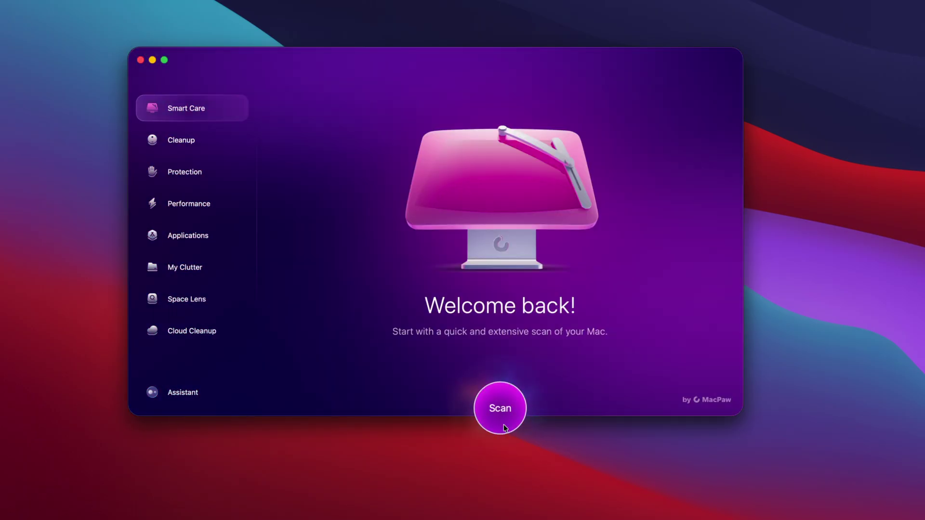
{"action": "left_click", "coordinate": [504, 424]}
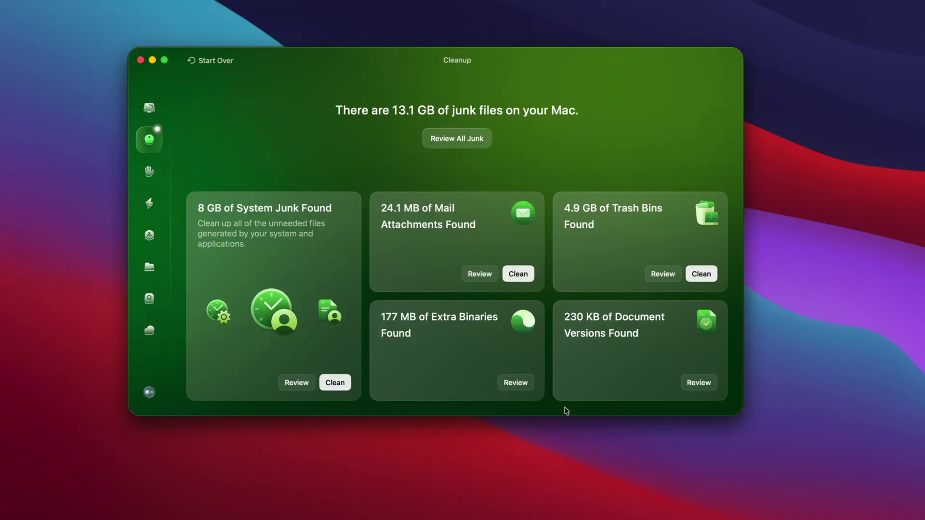
{"action": "left_click", "coordinate": [301, 383]}
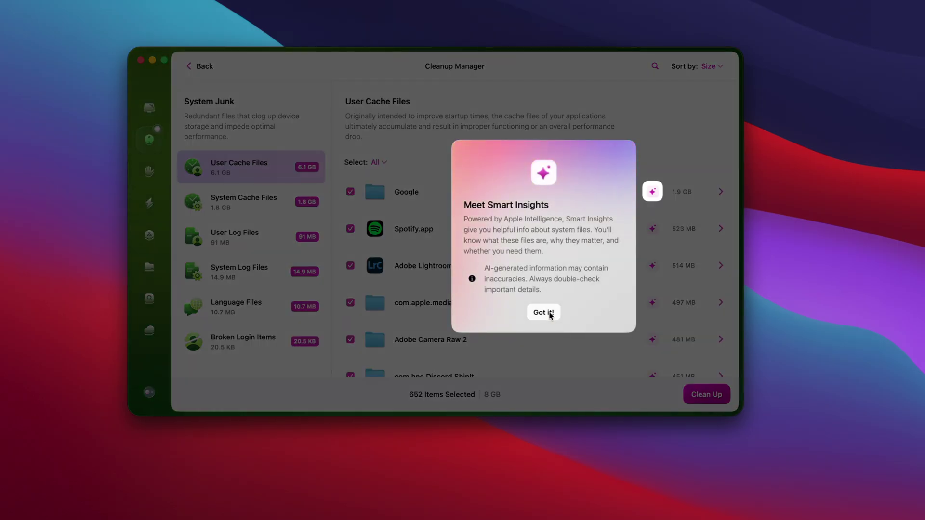
Dismiss the Smart Insights tip and browse the User Cache, System Cache and User Log Files
{"action": "left_click", "coordinate": [549, 313]}
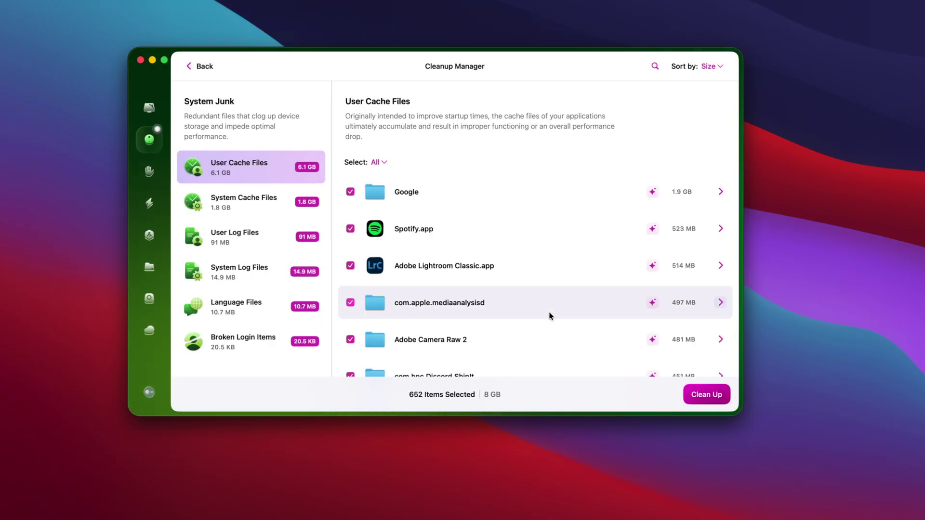
{"action": "scroll", "coordinate": [549, 314], "scroll_direction": "down", "scroll_amount": 5}
{"action": "scroll", "coordinate": [550, 315], "scroll_direction": "down", "scroll_amount": 10}
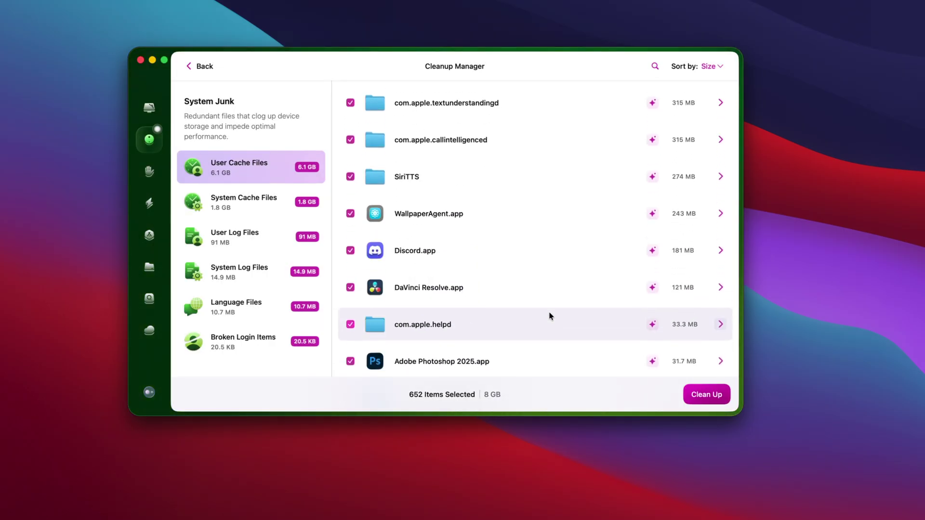
{"action": "left_click", "coordinate": [259, 207]}
{"action": "left_click", "coordinate": [270, 240]}
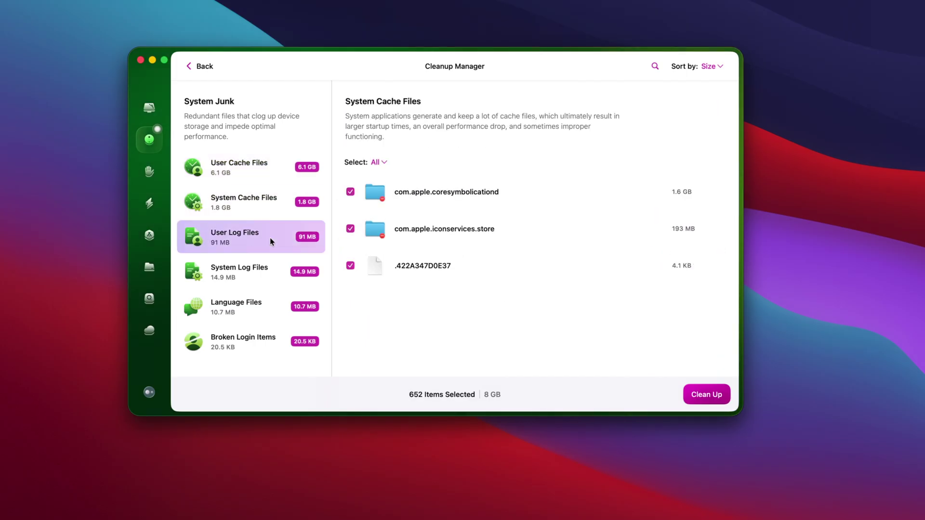
Run the Protection threat scan, then start a Performance scan
{"action": "left_click", "coordinate": [149, 171]}
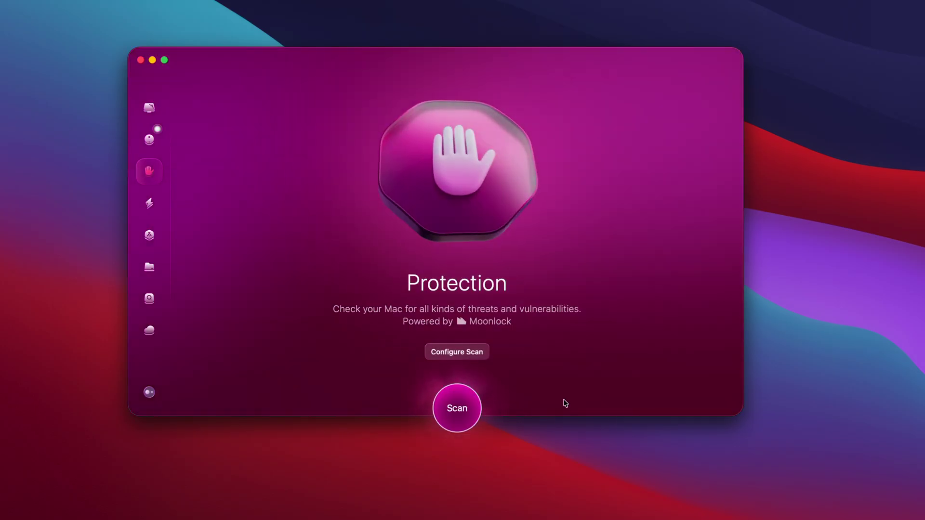
{"action": "left_click", "coordinate": [459, 427]}
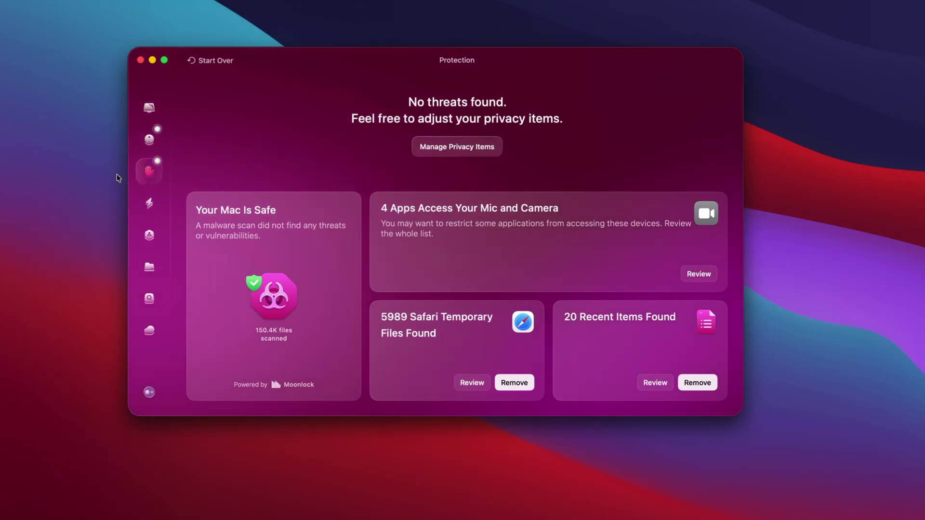
{"action": "left_click", "coordinate": [149, 202]}
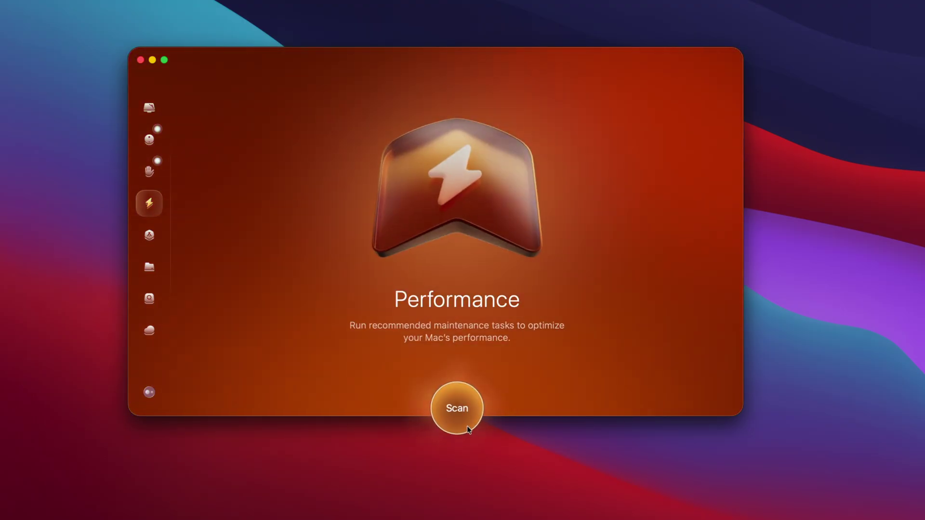
{"action": "left_click", "coordinate": [465, 427]}
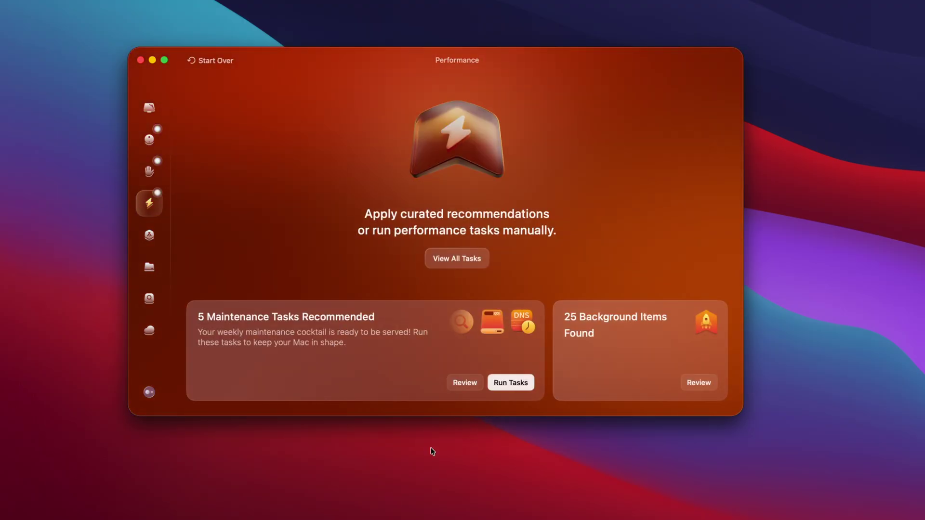
Review and run the five recommended maintenance tasks
{"action": "left_click", "coordinate": [472, 386]}
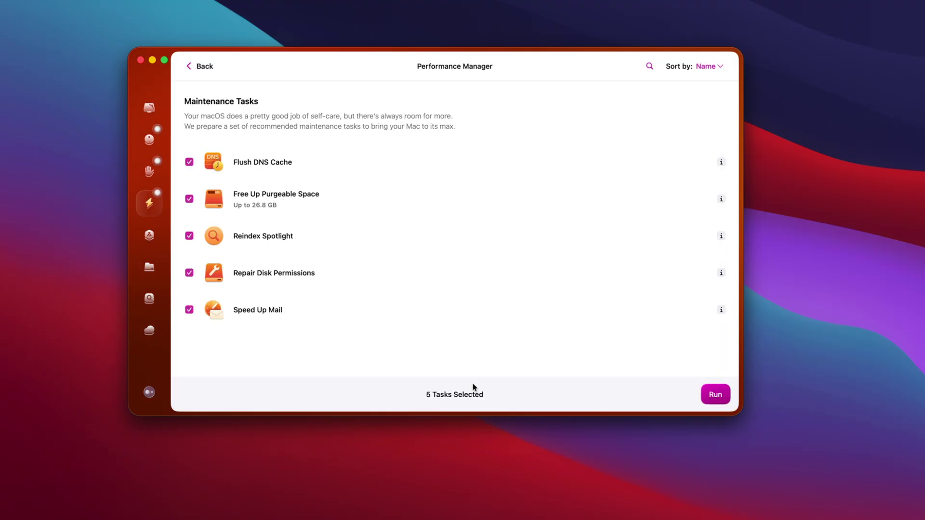
{"action": "left_click", "coordinate": [705, 396]}
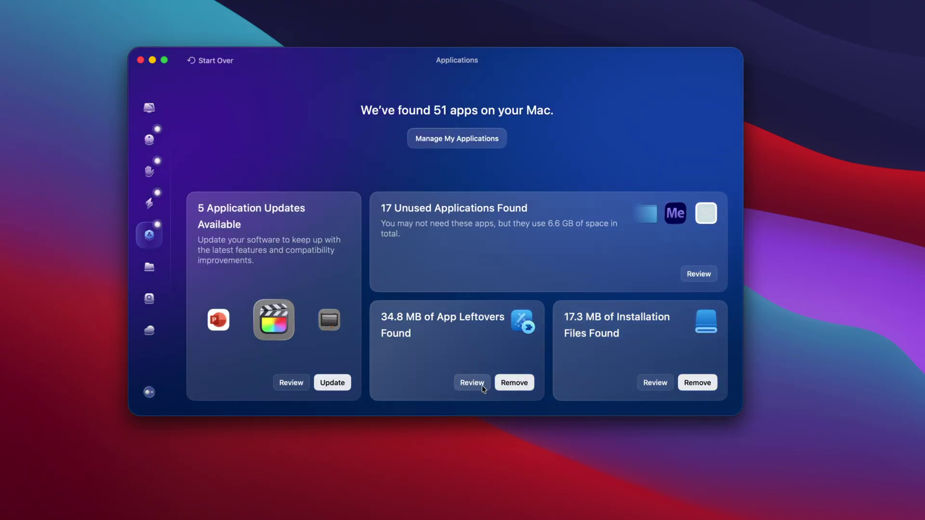
Remove the app leftovers, then start a My Clutter scan
{"action": "left_click", "coordinate": [514, 383]}
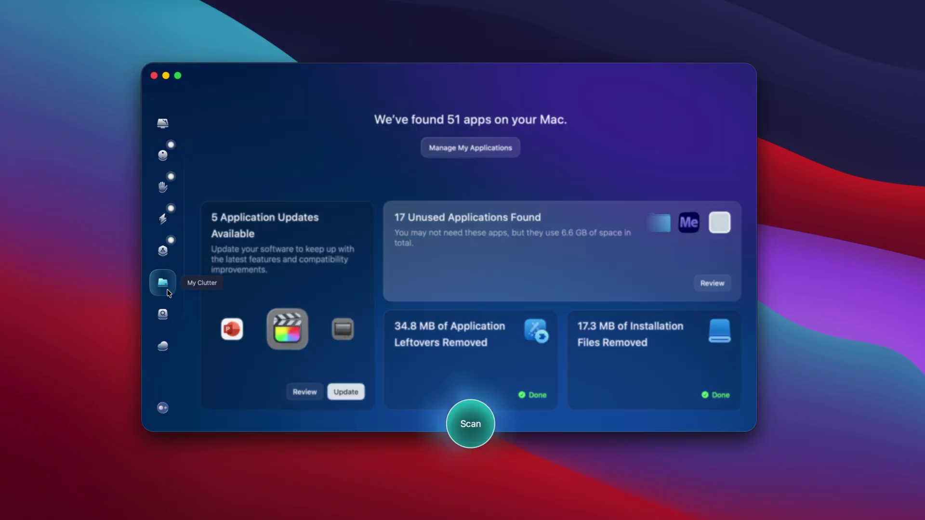
{"action": "left_click", "coordinate": [163, 282]}
{"action": "left_click", "coordinate": [490, 428]}
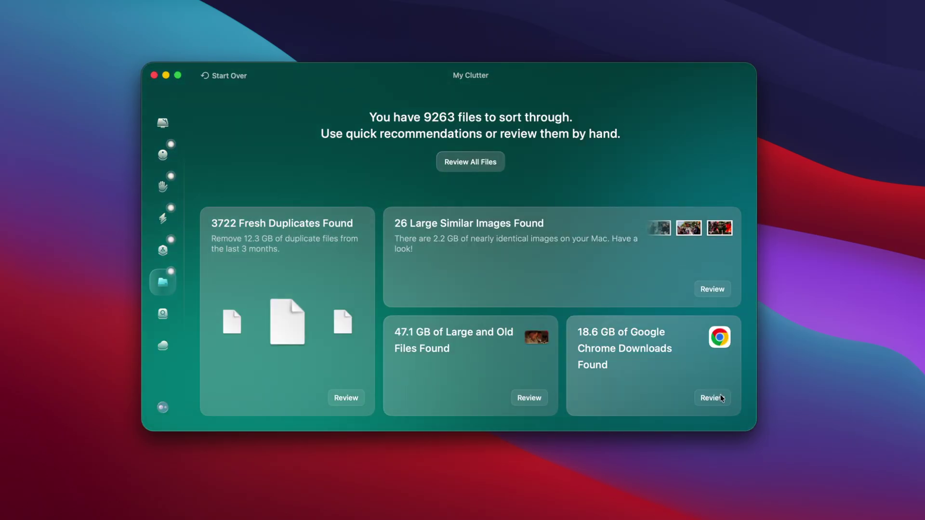
Review the My Clutter results with the five similar screenshots, scan Space Lens, then view Cloud Cleanup
{"action": "left_click", "coordinate": [721, 398]}
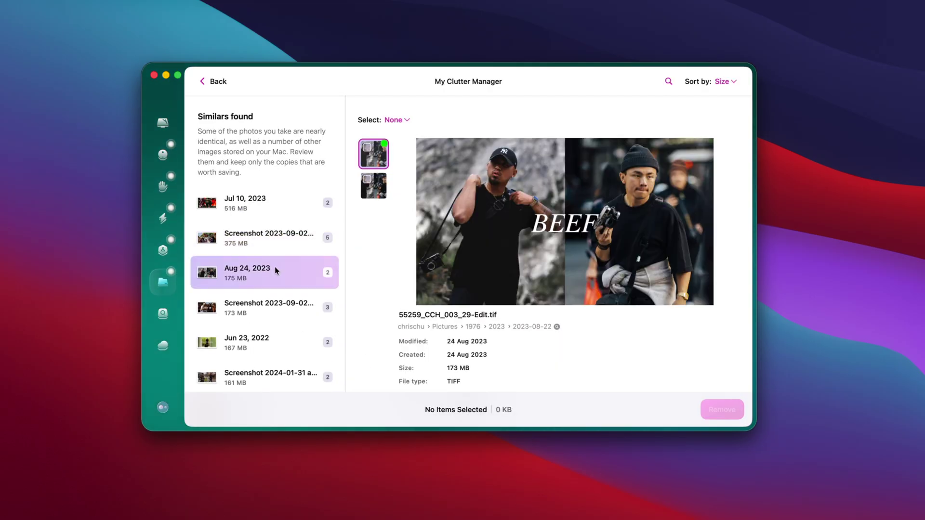
{"action": "left_click", "coordinate": [265, 241]}
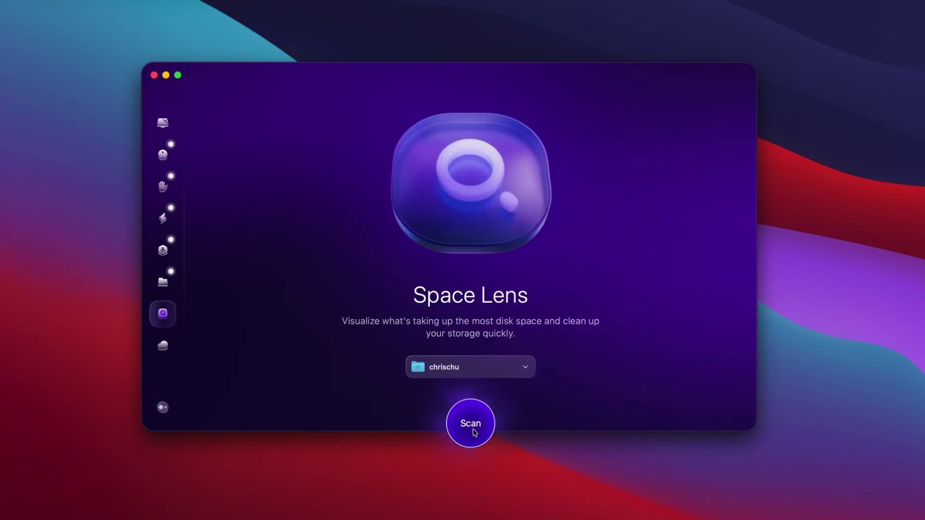
{"action": "left_click", "coordinate": [475, 436]}
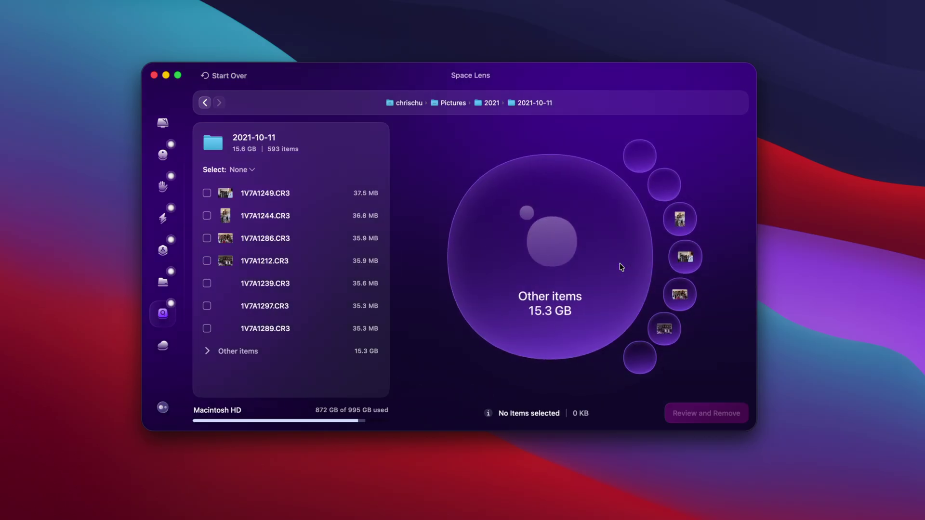
{"action": "mouse_move", "coordinate": [688, 284]}
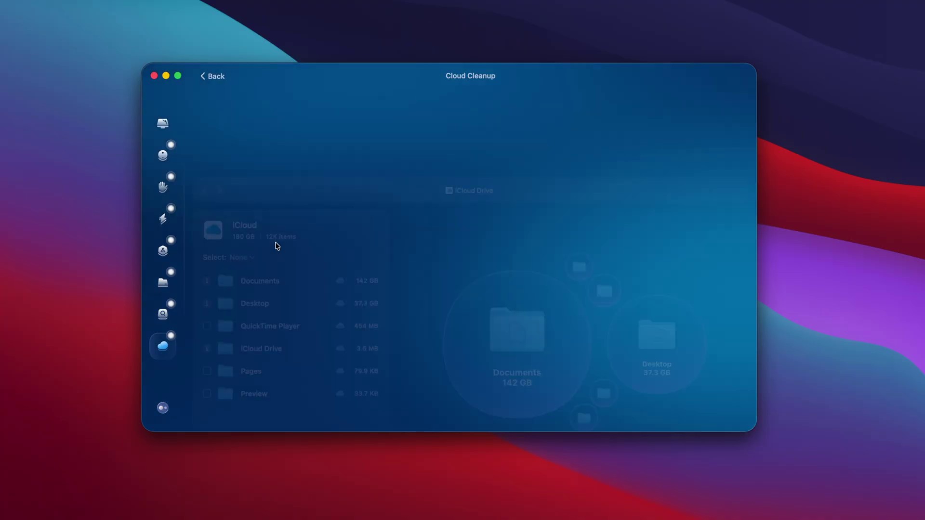
Browse the iCloud Drive, Desktop and QuickTime Player folders in Cloud Cleanup
{"action": "left_click", "coordinate": [297, 263]}
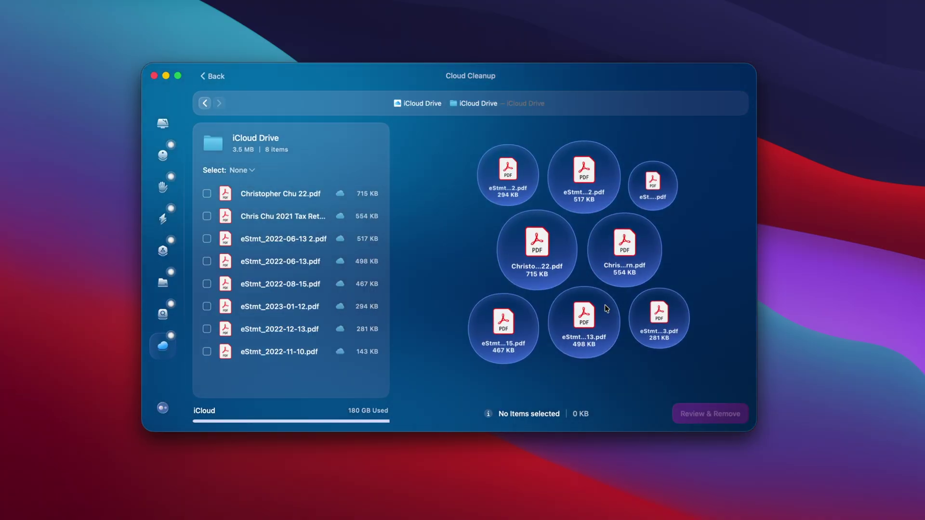
{"action": "left_click", "coordinate": [205, 102]}
{"action": "left_click", "coordinate": [645, 269]}
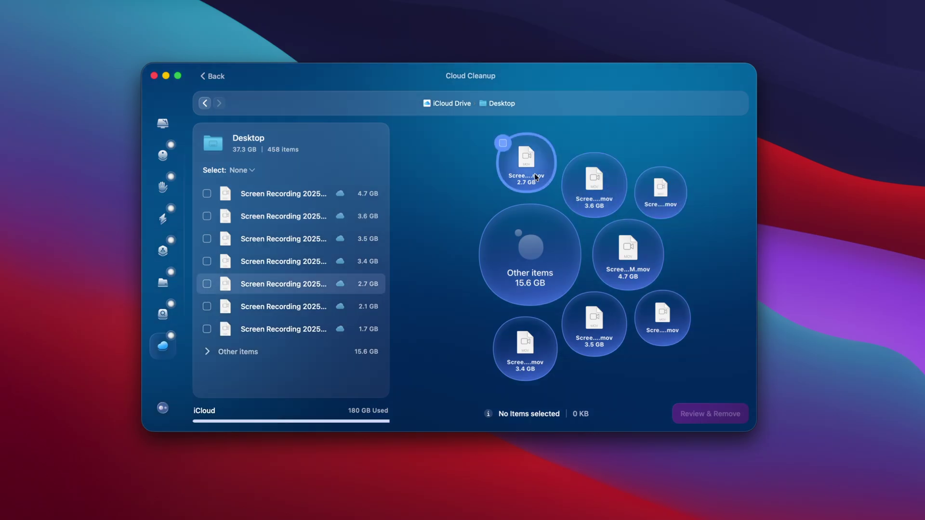
{"action": "left_click", "coordinate": [205, 102]}
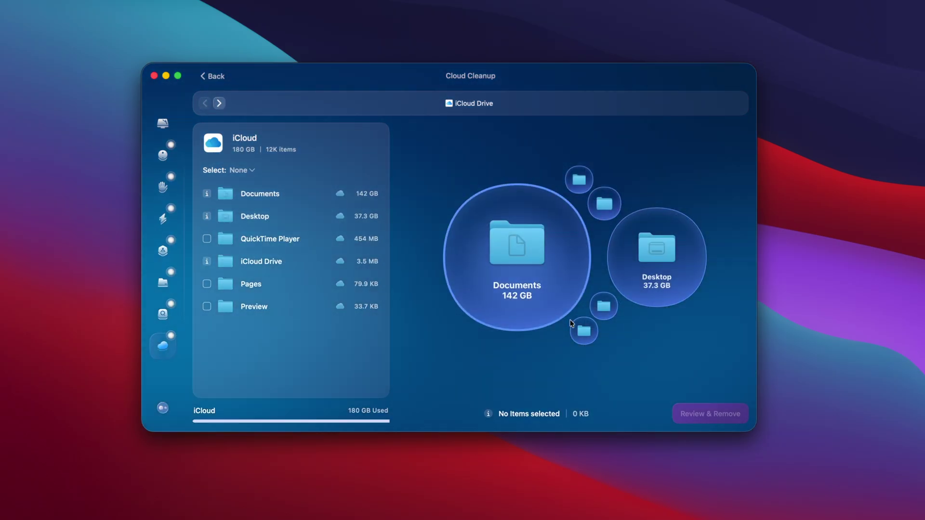
{"action": "left_click", "coordinate": [579, 182]}
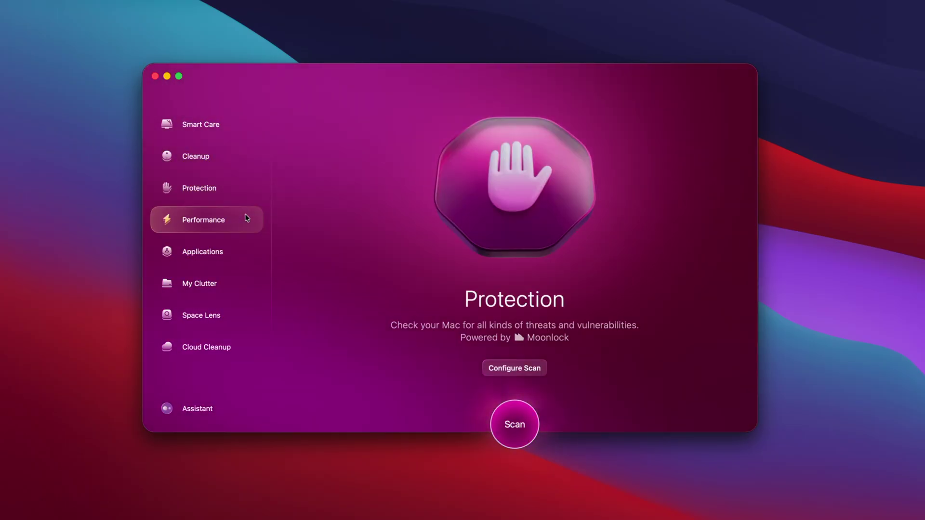
Cycle through Performance, Applications, My Clutter, Space Lens and Cloud Cleanup, then show menu-bar memory details
{"action": "left_click", "coordinate": [246, 220]}
{"action": "left_click", "coordinate": [246, 253]}
{"action": "left_click", "coordinate": [248, 285]}
{"action": "left_click", "coordinate": [250, 316]}
{"action": "left_click", "coordinate": [249, 346]}
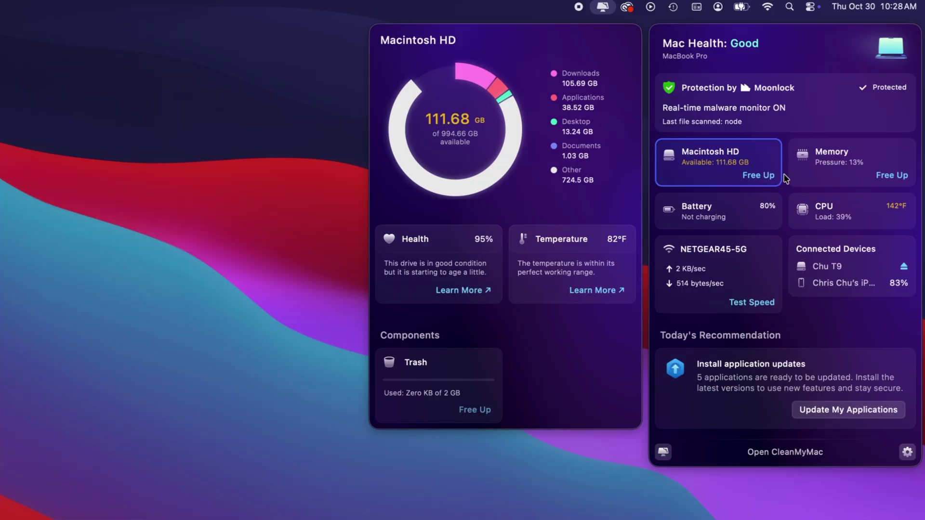
{"action": "left_click", "coordinate": [816, 174]}
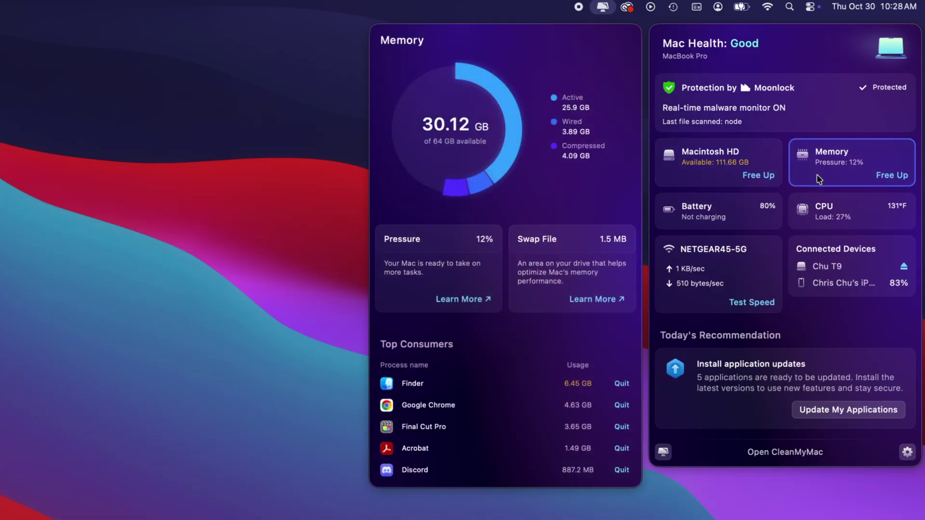